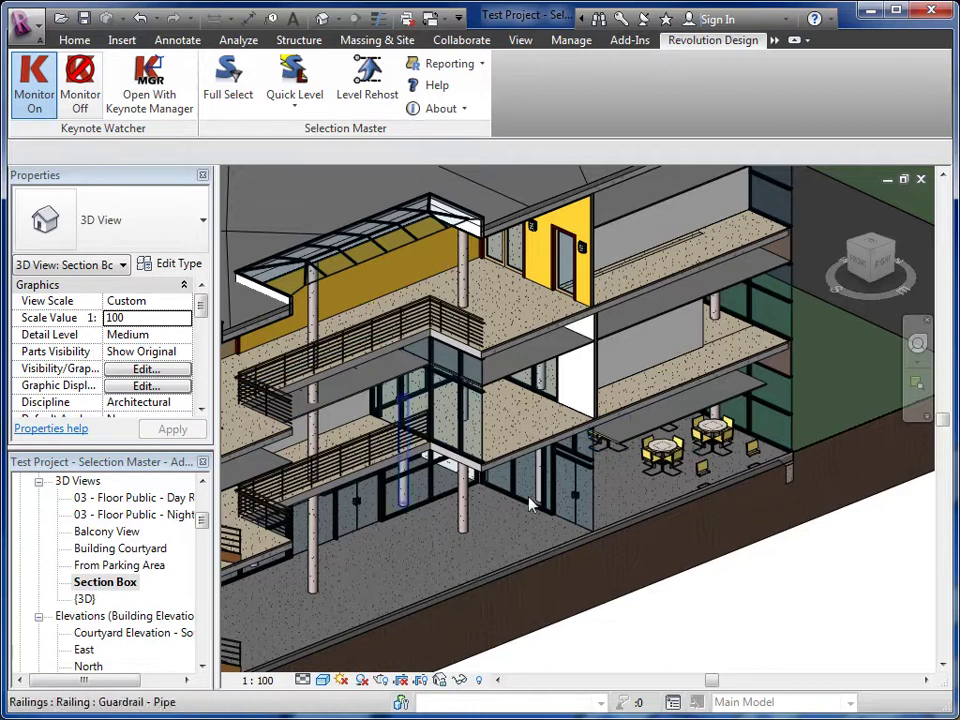
Rehost the entry-level round dining table with chairs to 02 - Floor using Level Rehost, without modifying offsets to maintain its physical location.
{"action": "left_click", "coordinate": [670, 453]}
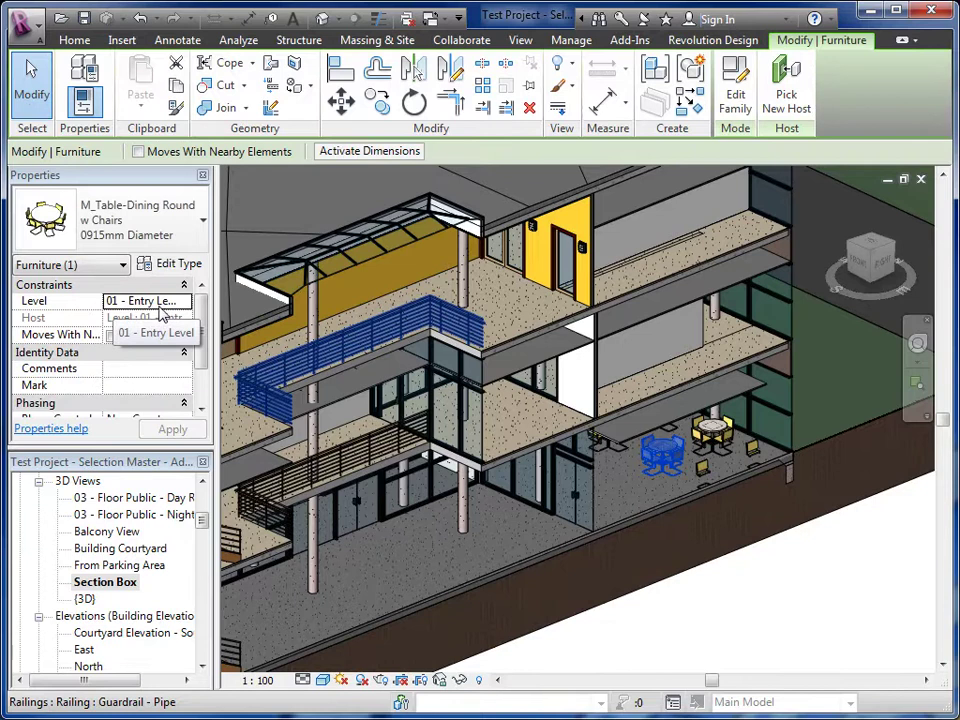
{"action": "left_click", "coordinate": [708, 42]}
{"action": "left_click", "coordinate": [367, 80]}
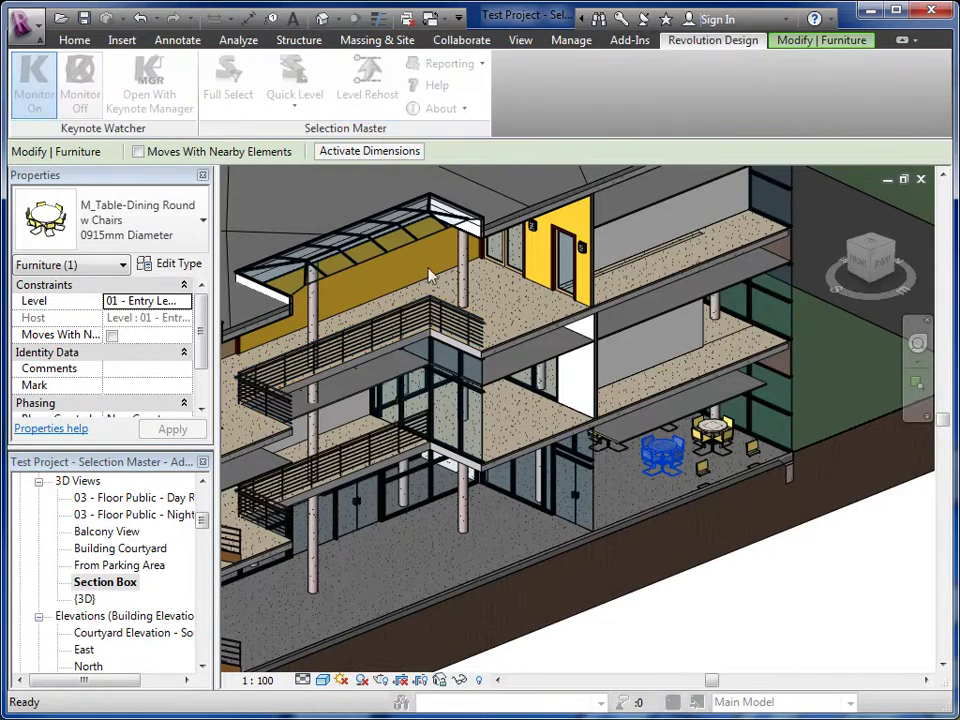
{"action": "left_click_drag", "start_coordinate": [424, 309], "coordinate": [343, 166]}
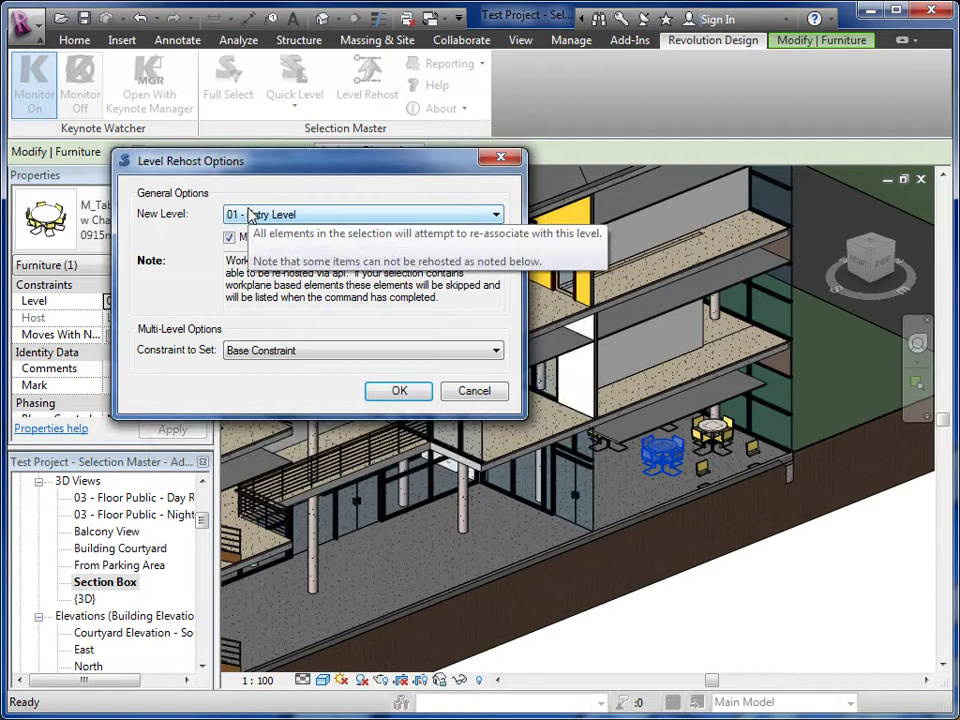
{"action": "left_click", "coordinate": [309, 216]}
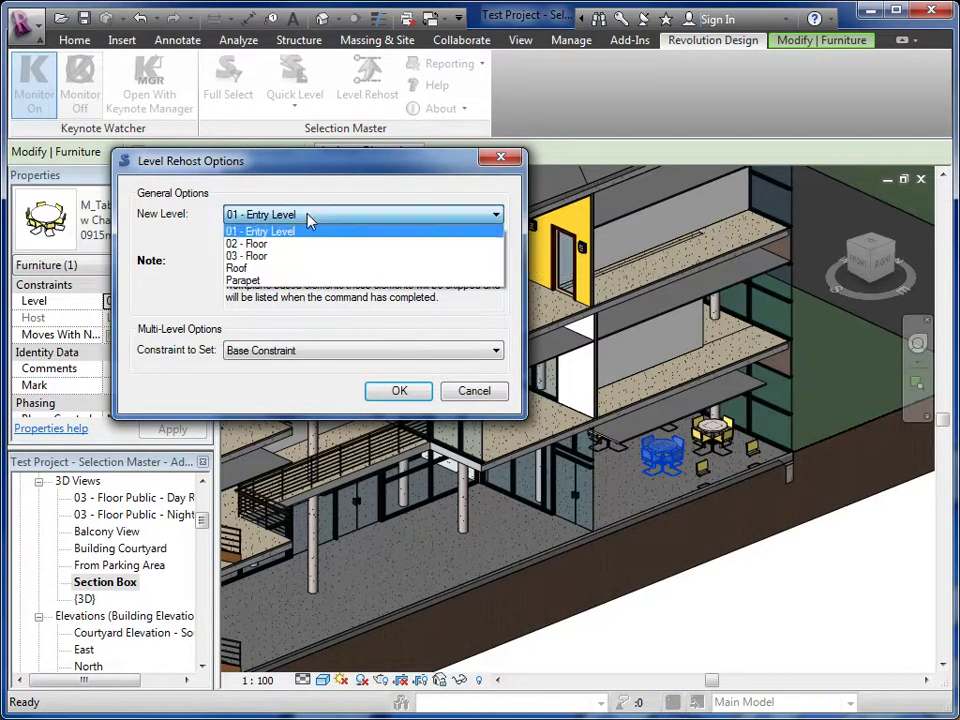
{"action": "left_click", "coordinate": [285, 249]}
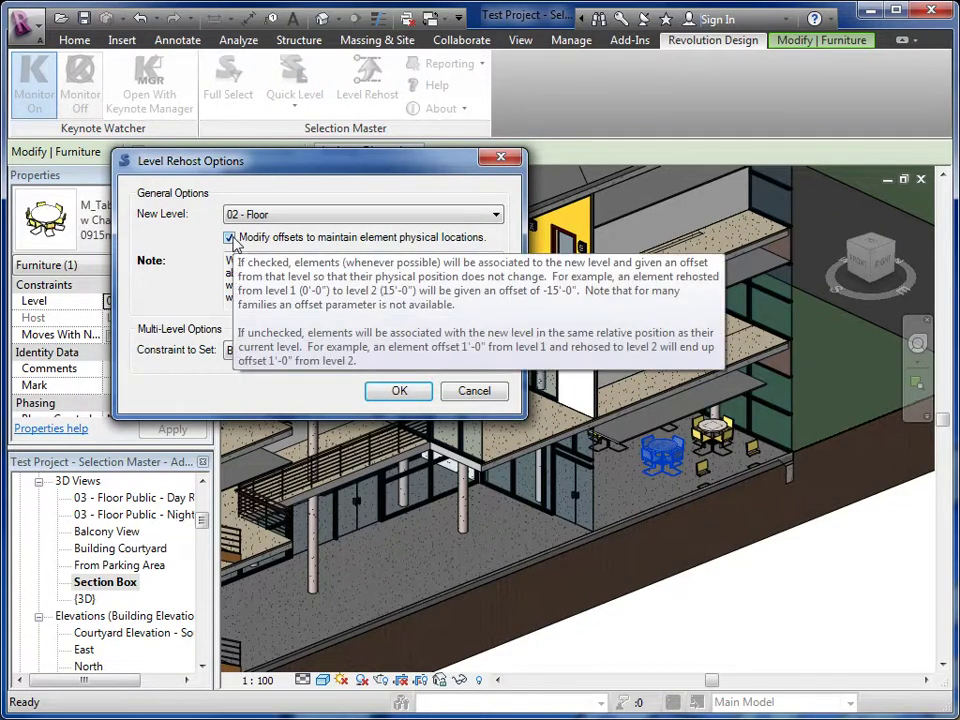
{"action": "left_click", "coordinate": [229, 239]}
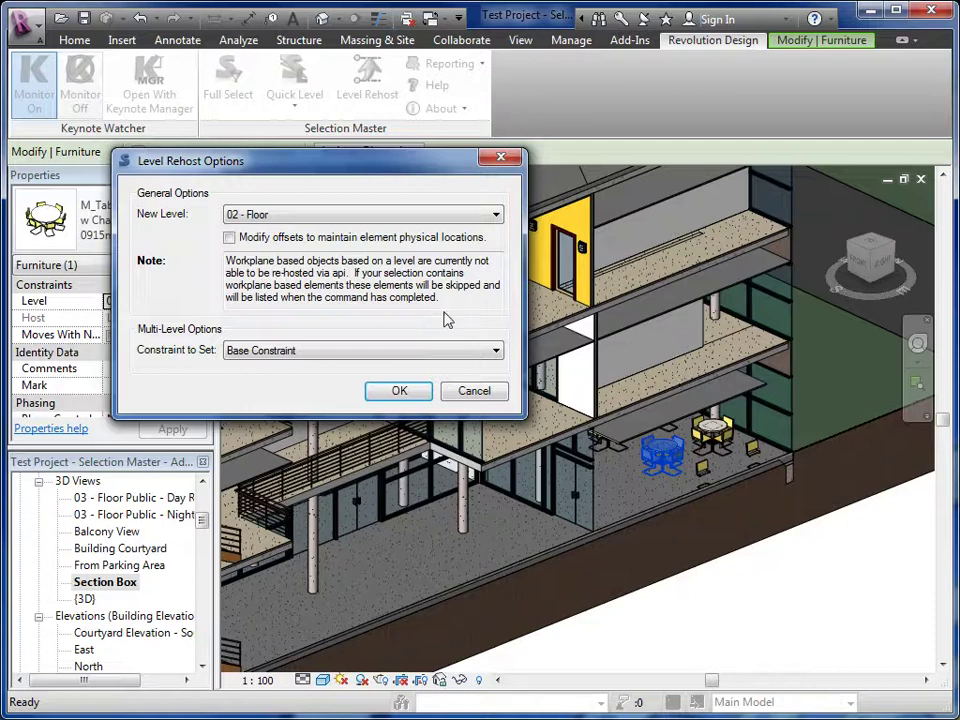
{"action": "left_click", "coordinate": [253, 356]}
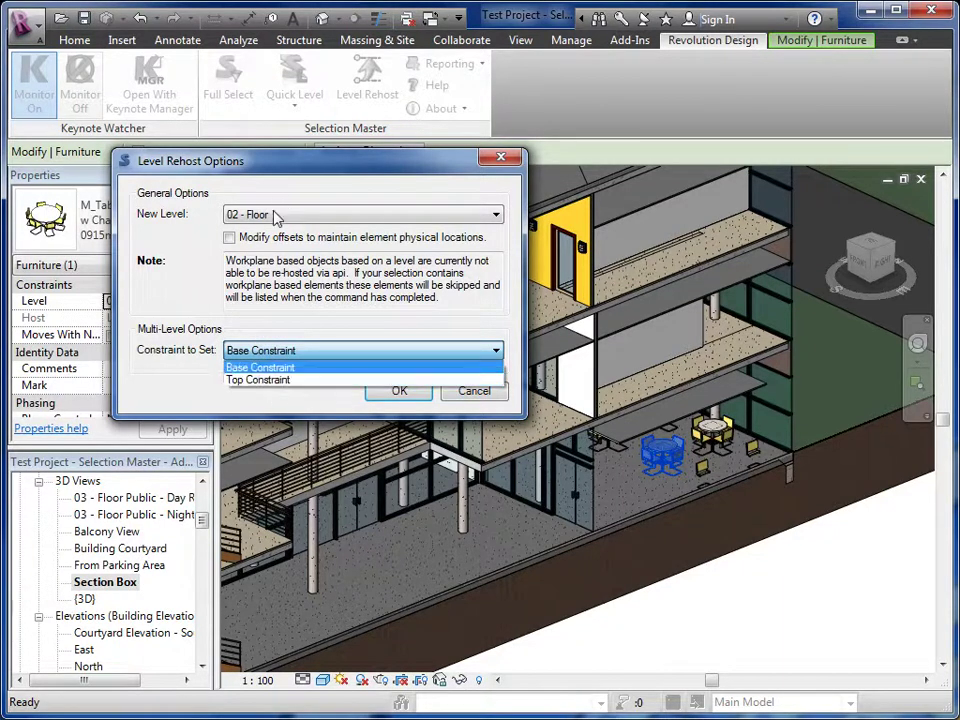
{"action": "left_click", "coordinate": [285, 324]}
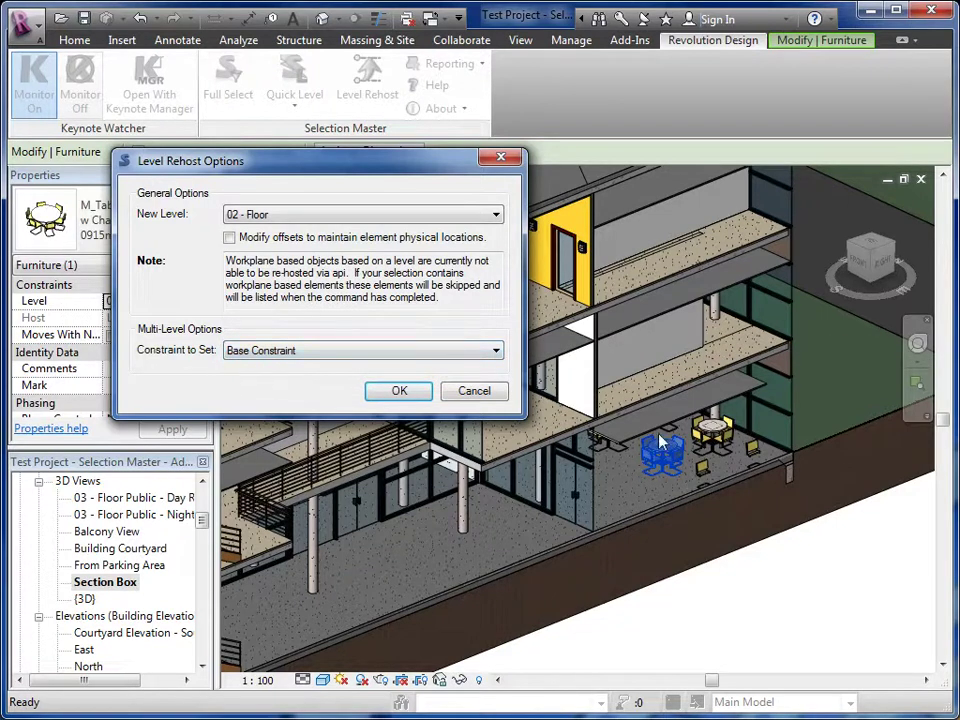
{"action": "left_click", "coordinate": [397, 392]}
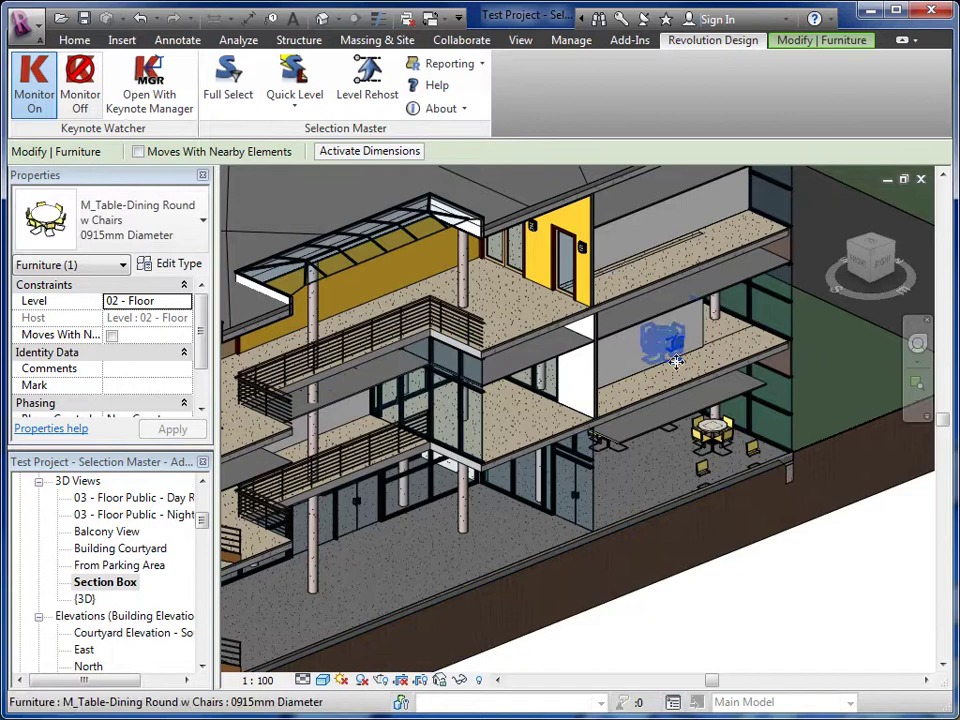
Rehost the base constraint of the second-floor interior partition wall to 01 - Entry Level, without modifying offsets to maintain its physical location.
{"action": "left_click", "coordinate": [640, 376]}
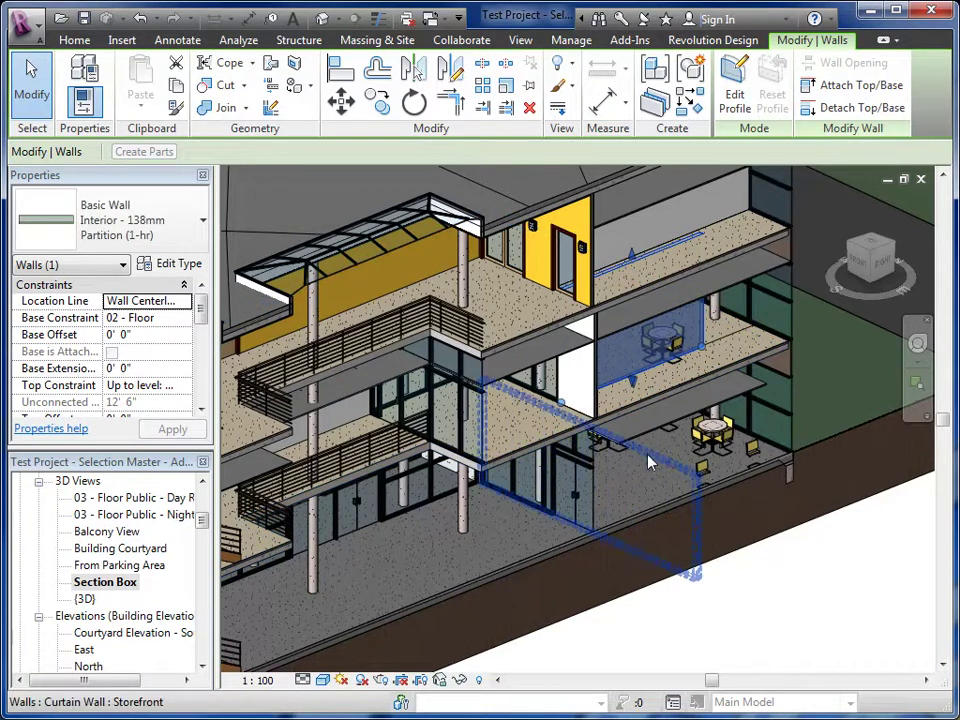
{"action": "left_click", "coordinate": [707, 41]}
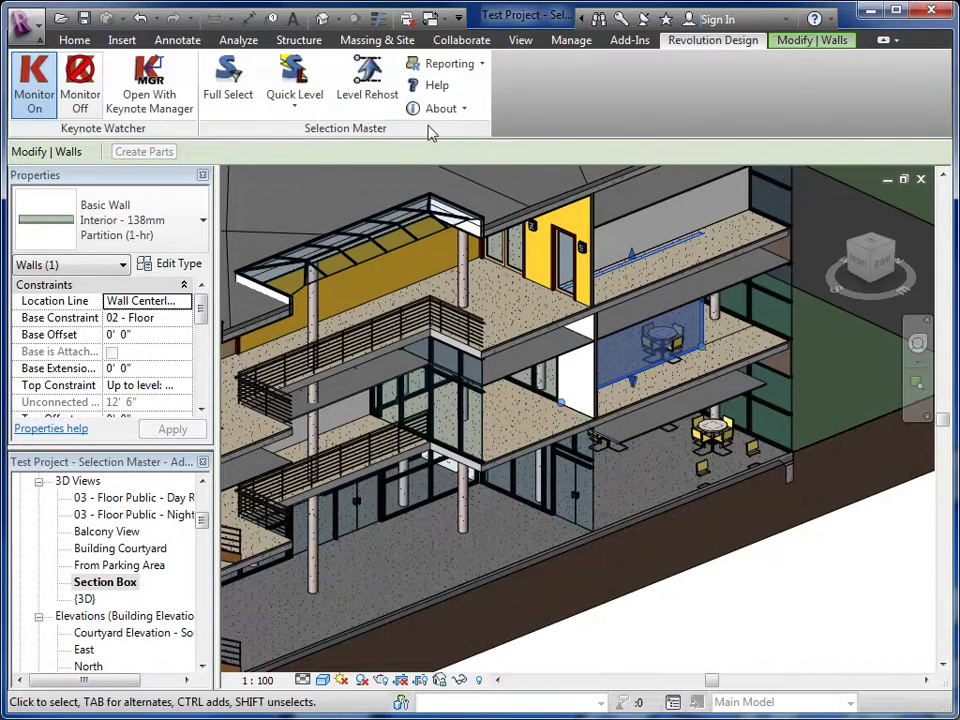
{"action": "left_click", "coordinate": [372, 88]}
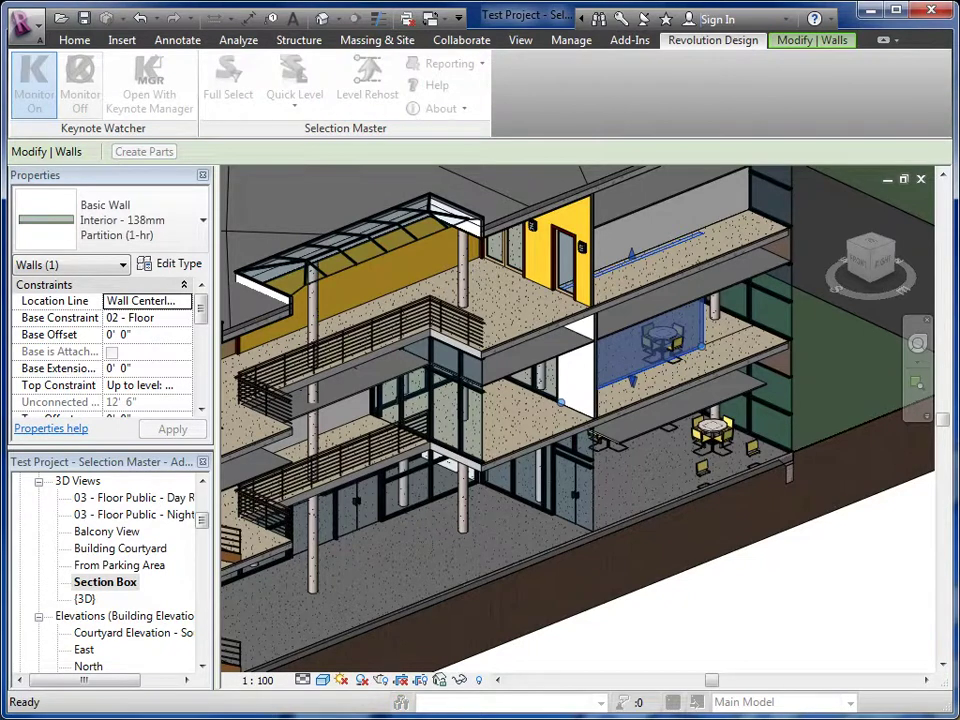
{"action": "left_click_drag", "start_coordinate": [626, 343], "coordinate": [790, 441]}
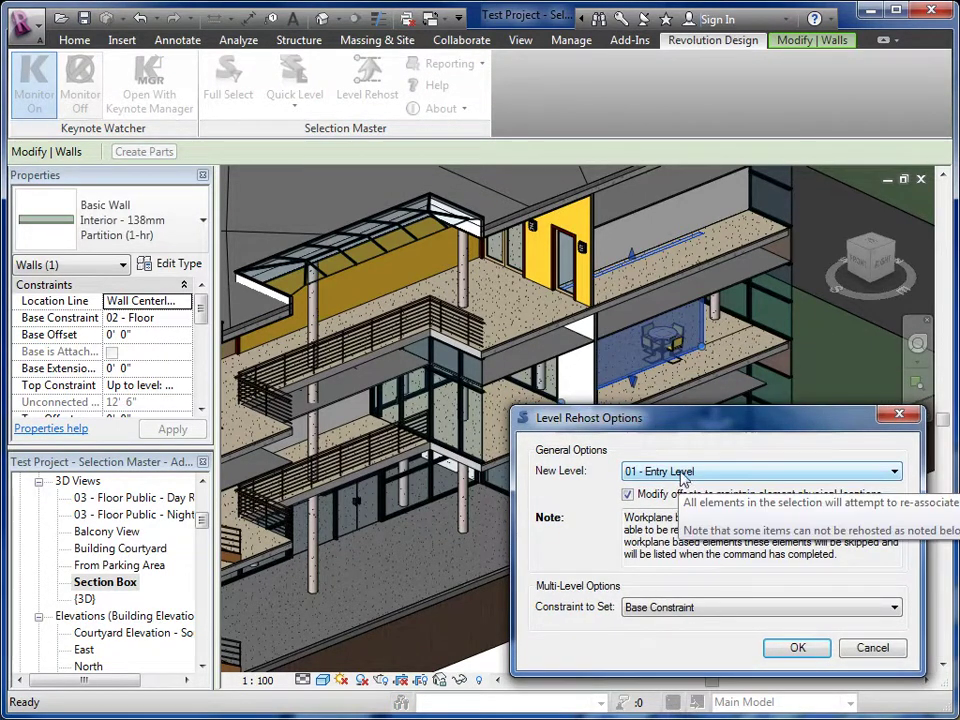
{"action": "left_click_drag", "start_coordinate": [700, 421], "coordinate": [240, 380]}
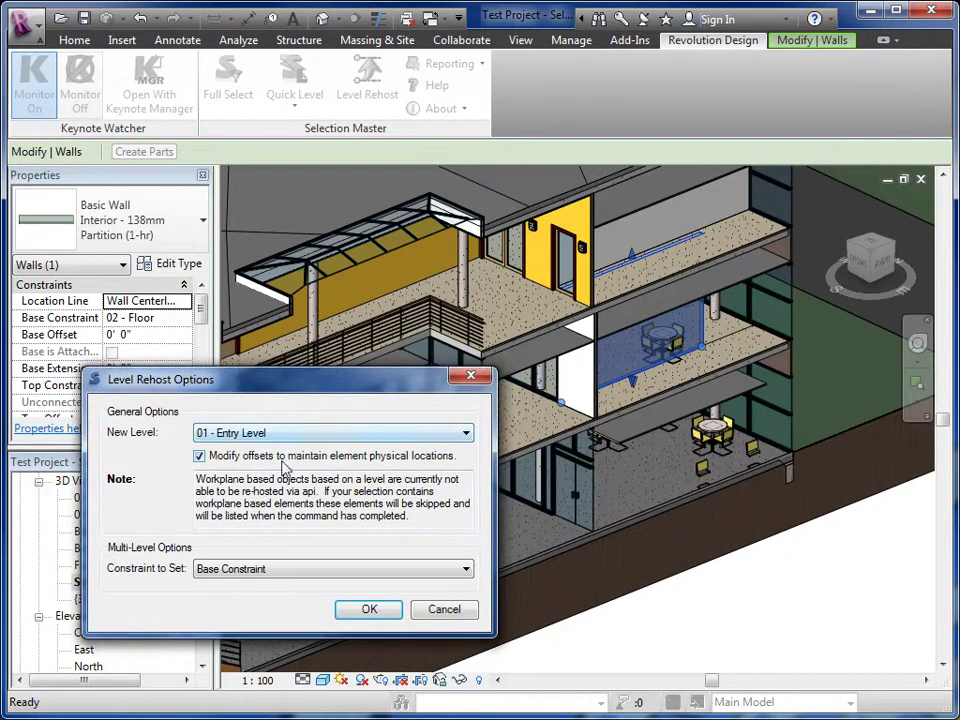
{"action": "left_click", "coordinate": [255, 456]}
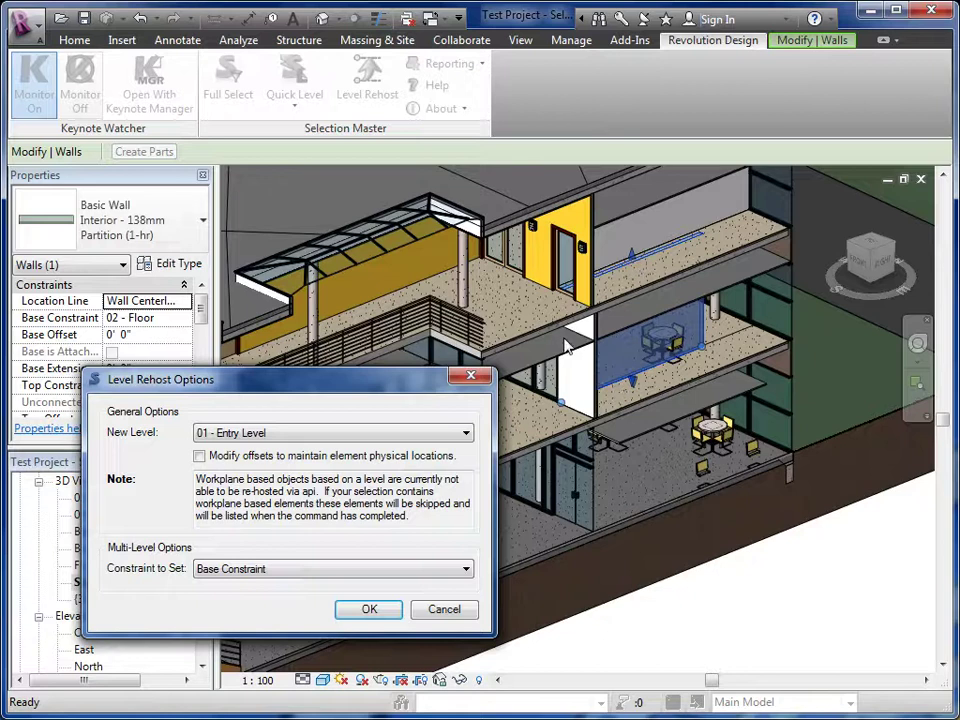
{"action": "left_click", "coordinate": [368, 610]}
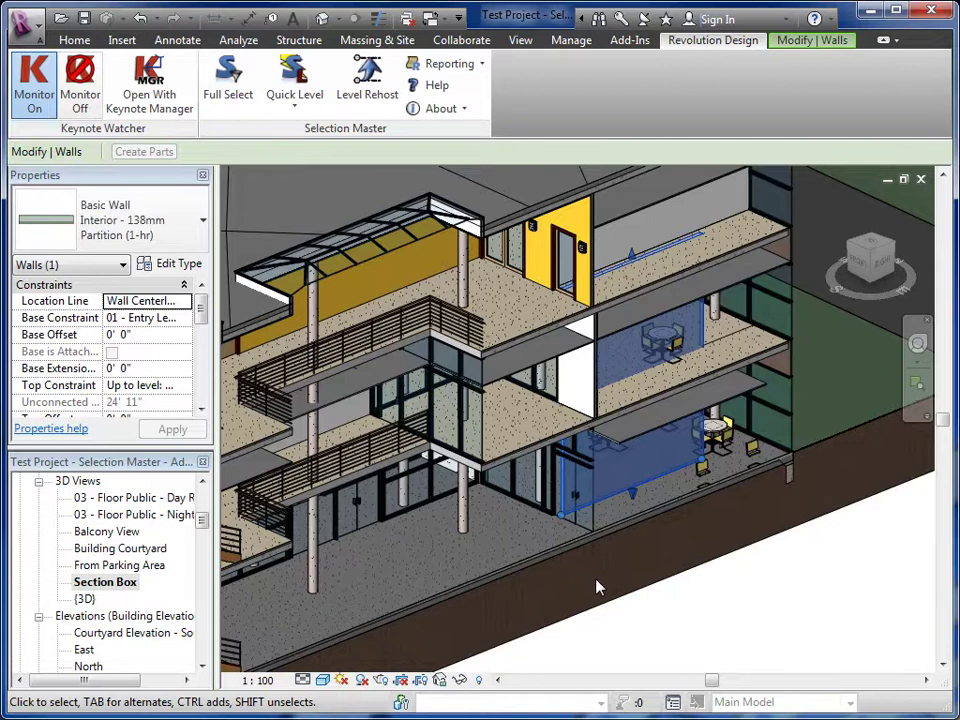
Rehost the partition wall's top constraint to 02 - Floor, modifying offsets to maintain its physical location.
{"action": "left_click", "coordinate": [366, 86]}
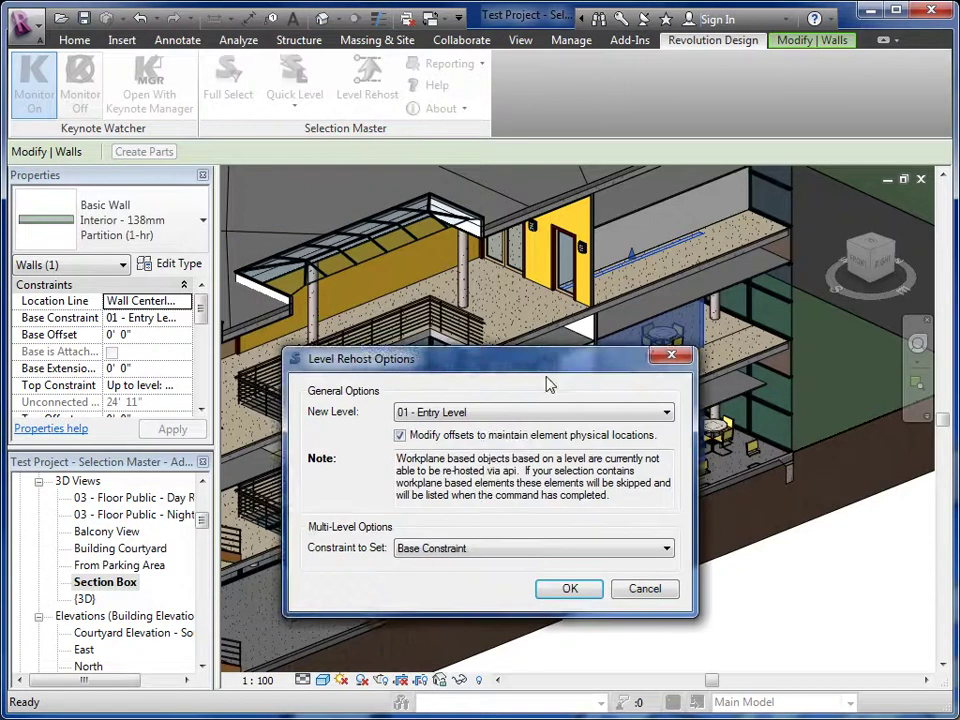
{"action": "left_click_drag", "start_coordinate": [628, 358], "coordinate": [508, 398]}
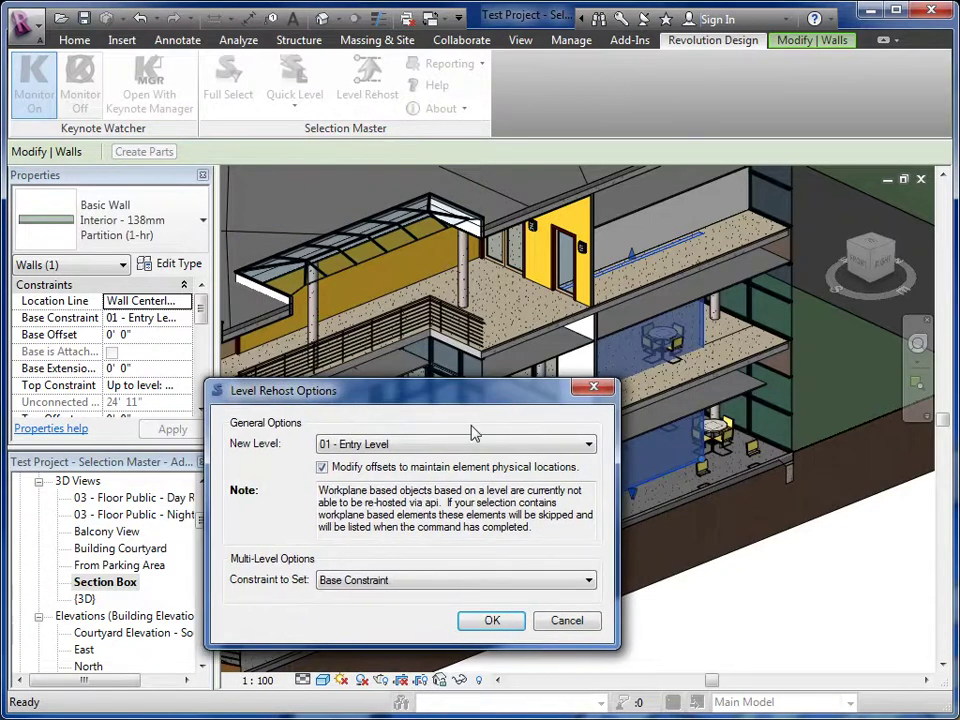
{"action": "left_click", "coordinate": [378, 447]}
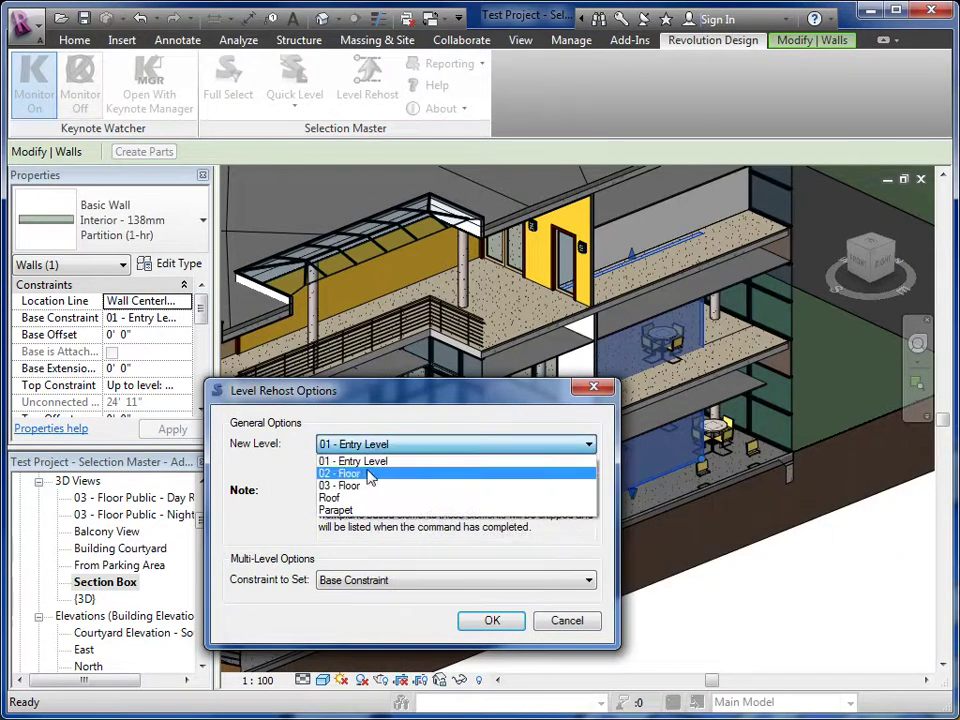
{"action": "left_click", "coordinate": [377, 472]}
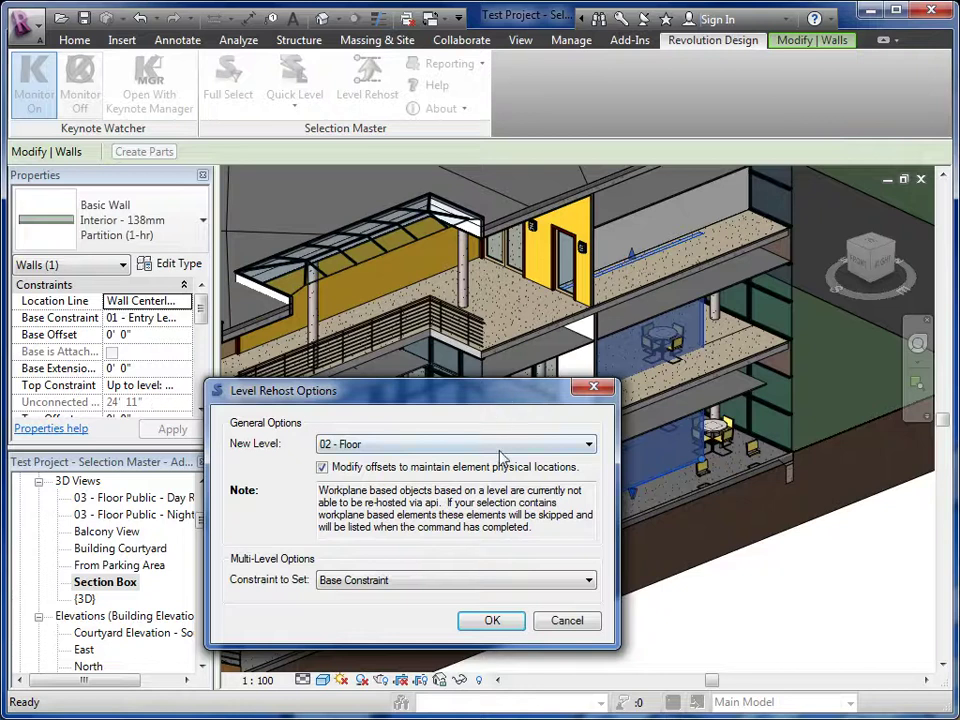
{"action": "left_click", "coordinate": [354, 582]}
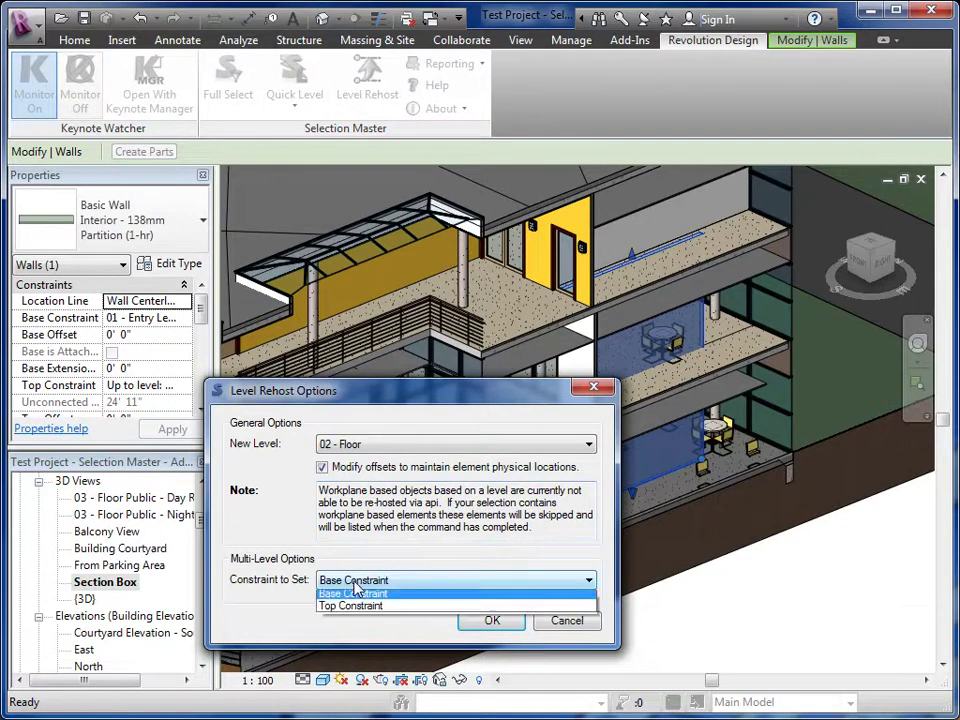
{"action": "left_click", "coordinate": [340, 605]}
{"action": "left_click", "coordinate": [480, 621]}
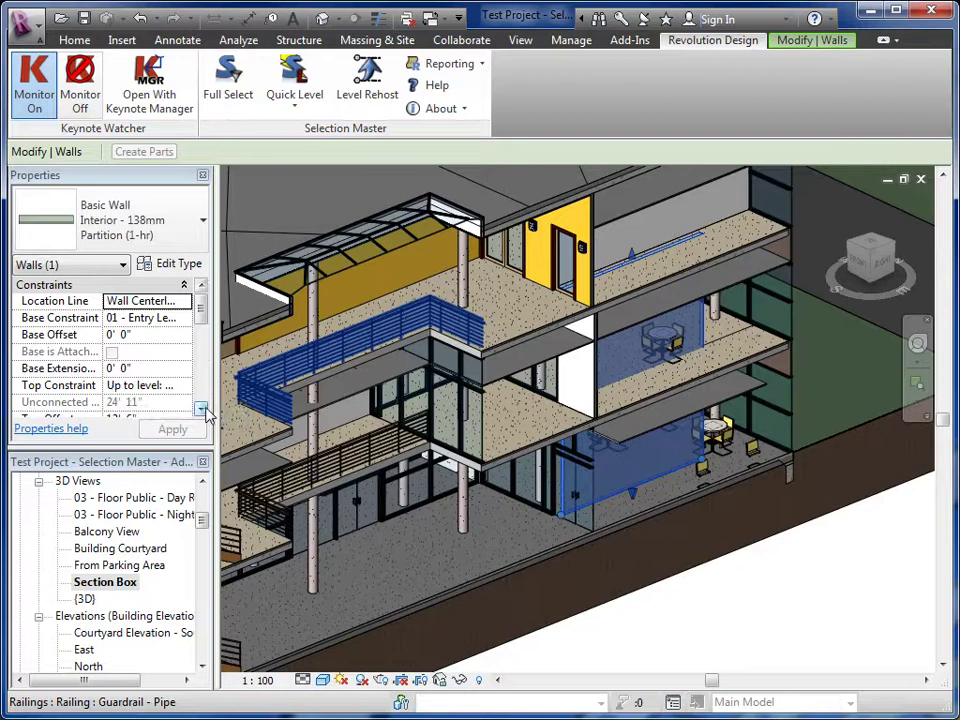
Try a top offset of 0 on the partition wall, accepting the room warning, and undo the change.
{"action": "left_click", "coordinate": [202, 410]}
{"action": "left_click", "coordinate": [202, 410]}
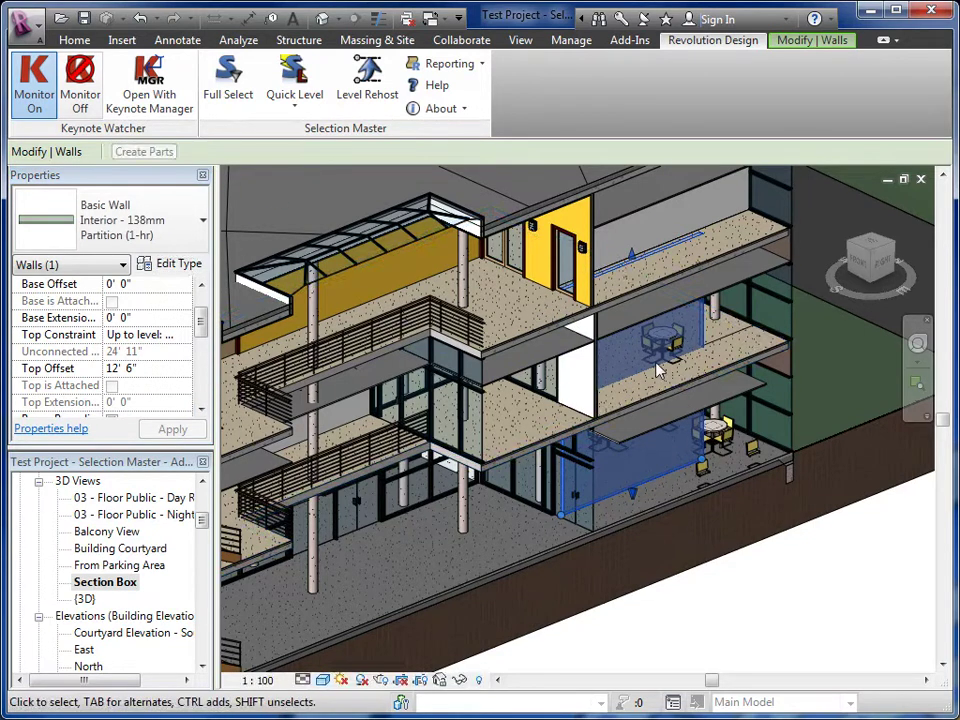
{"action": "left_click", "coordinate": [162, 370]}
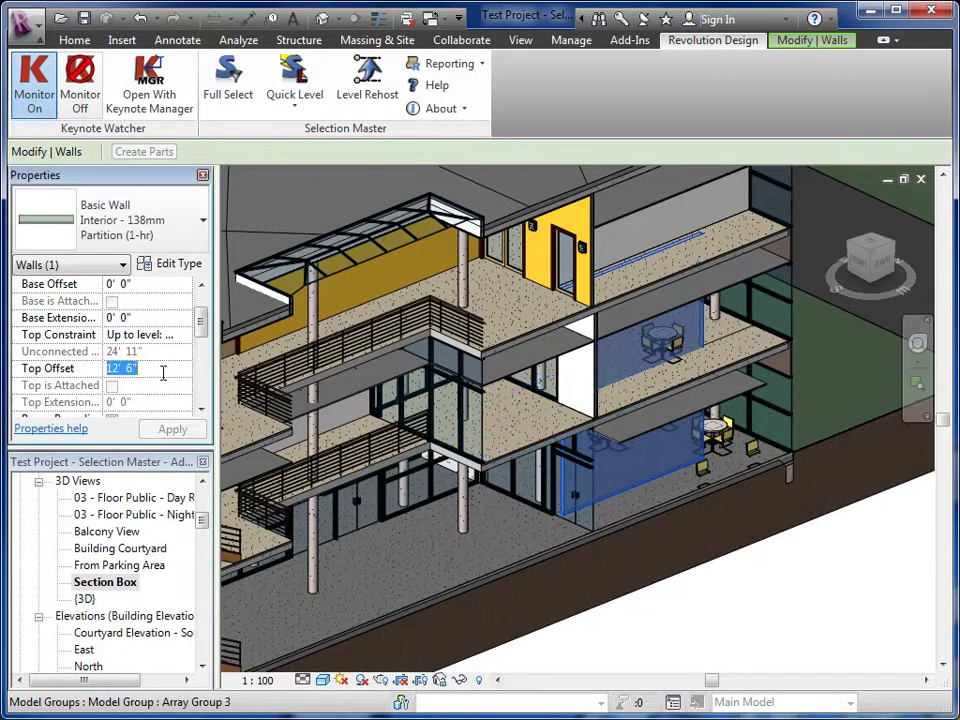
{"action": "type", "text": "0"}
{"action": "key", "text": "Return"}
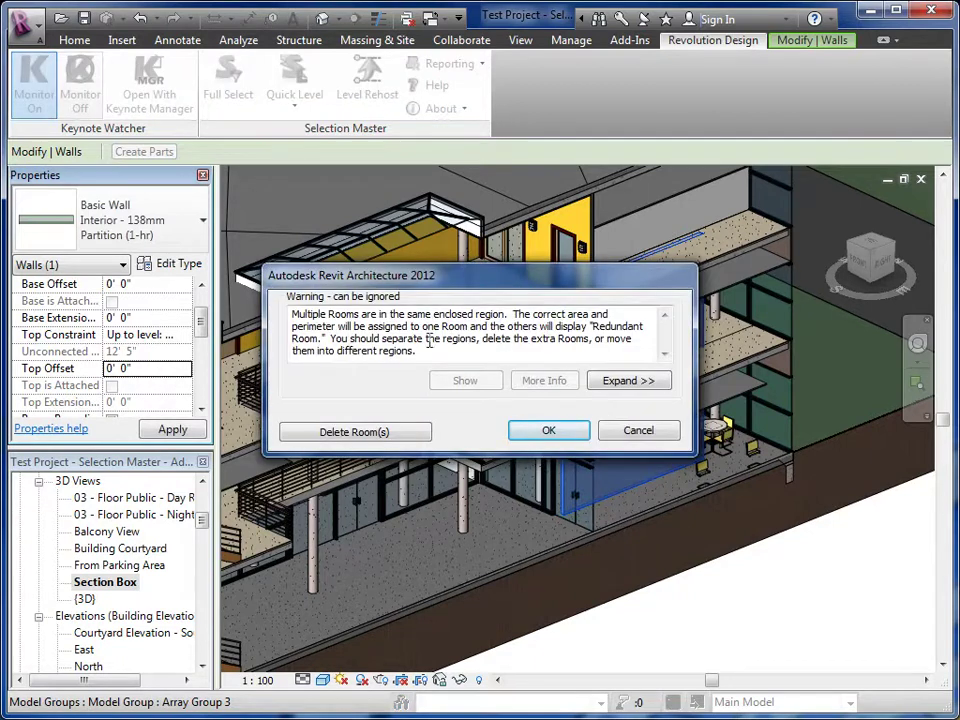
{"action": "left_click", "coordinate": [551, 431]}
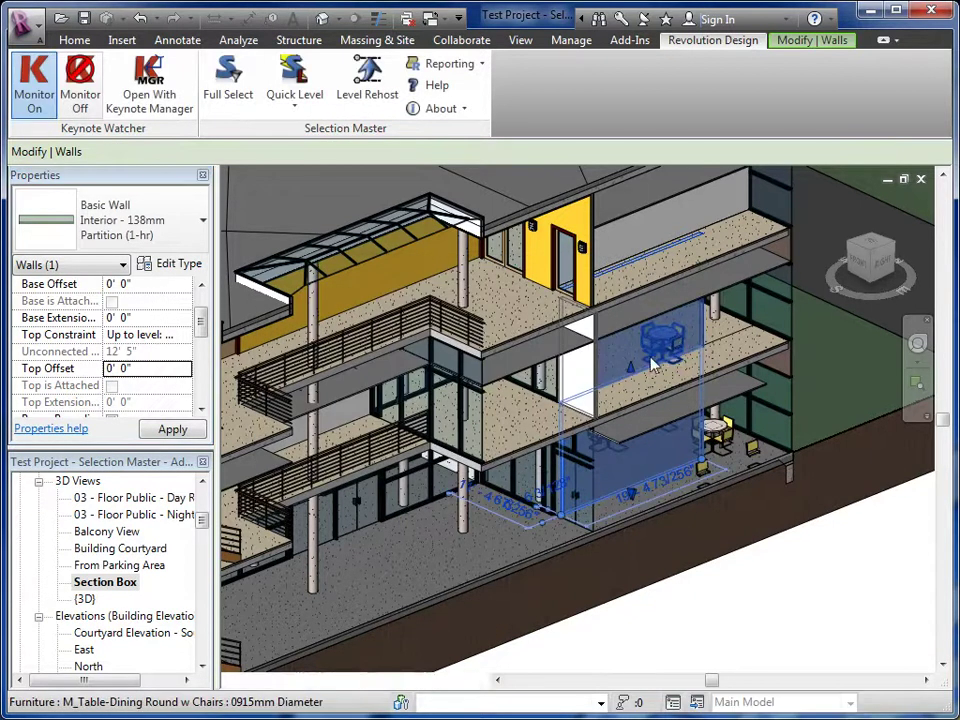
{"action": "left_click", "coordinate": [679, 544]}
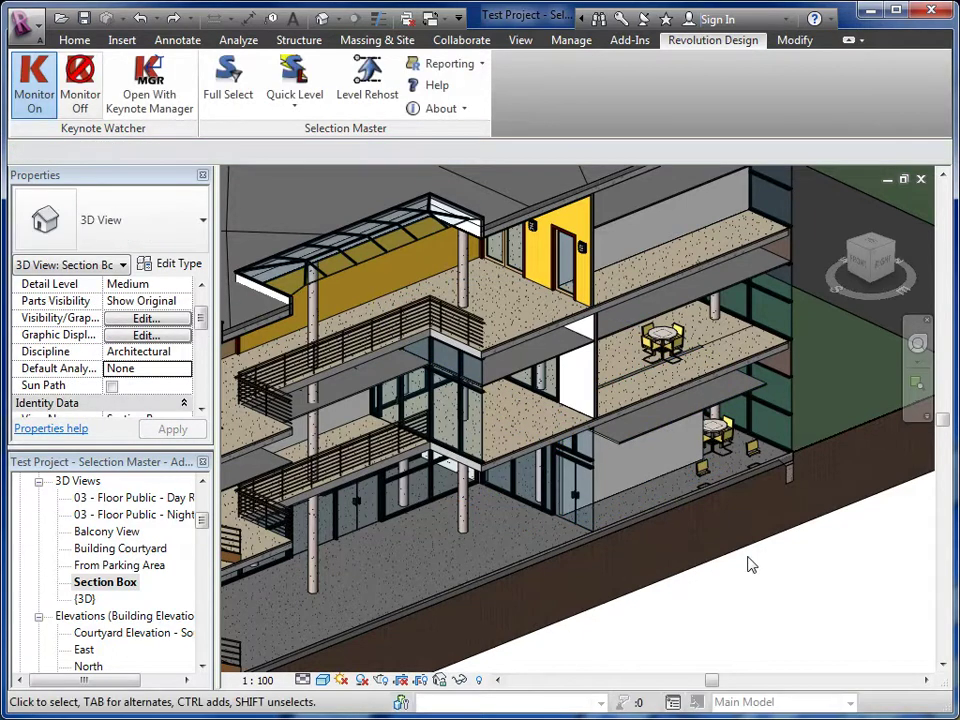
{"action": "key", "text": "ctrl+z"}
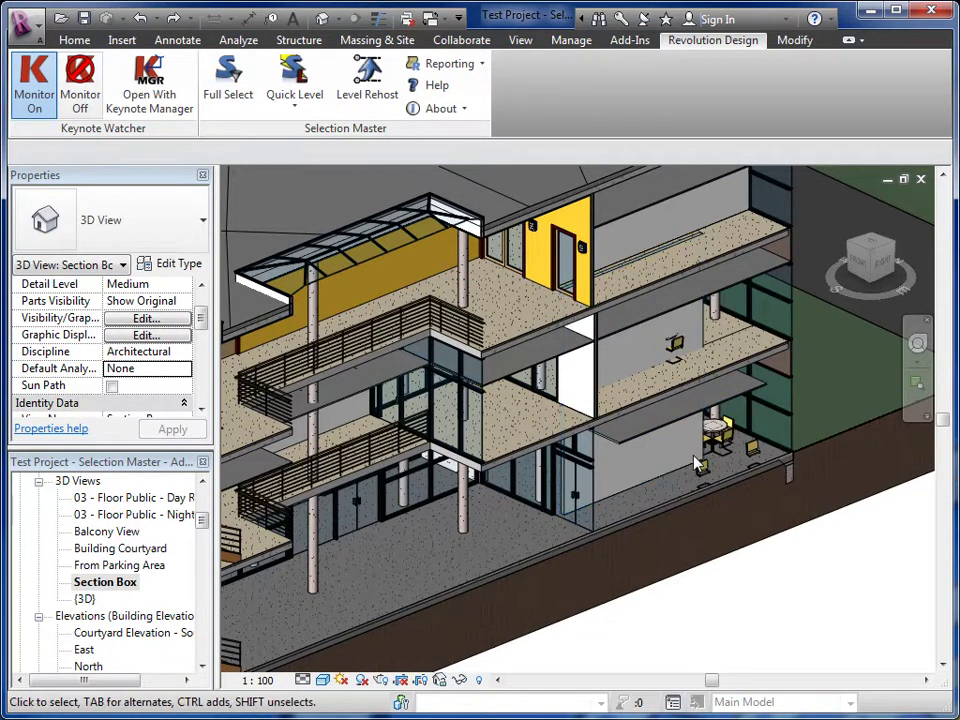
Select the interior partition wall again for another Level Rehost.
{"action": "left_click", "coordinate": [703, 456]}
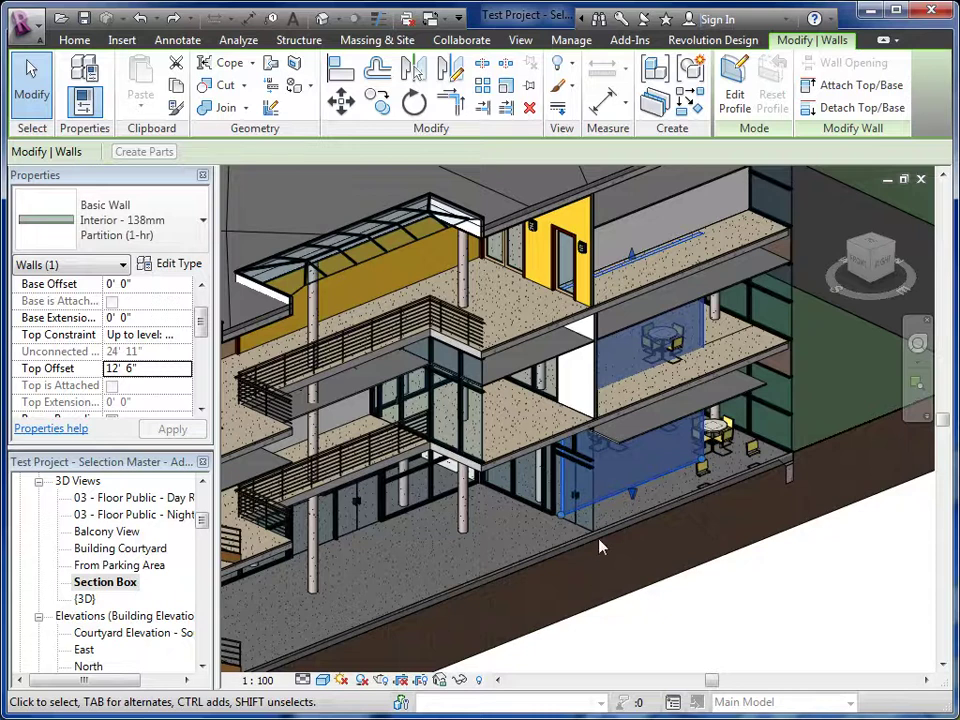
{"action": "left_click", "coordinate": [713, 40]}
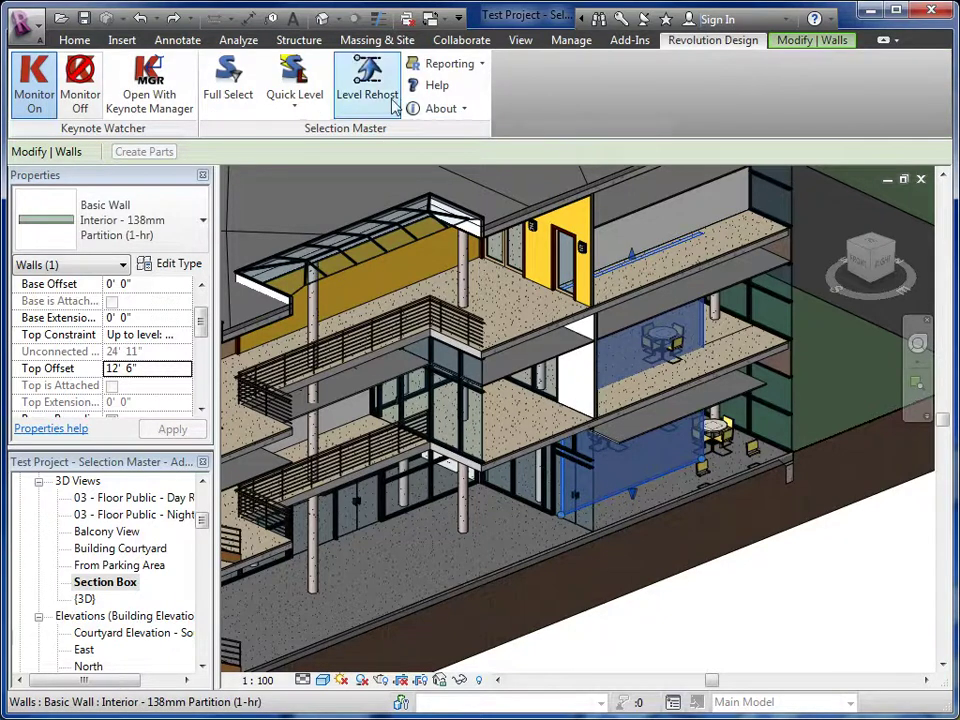